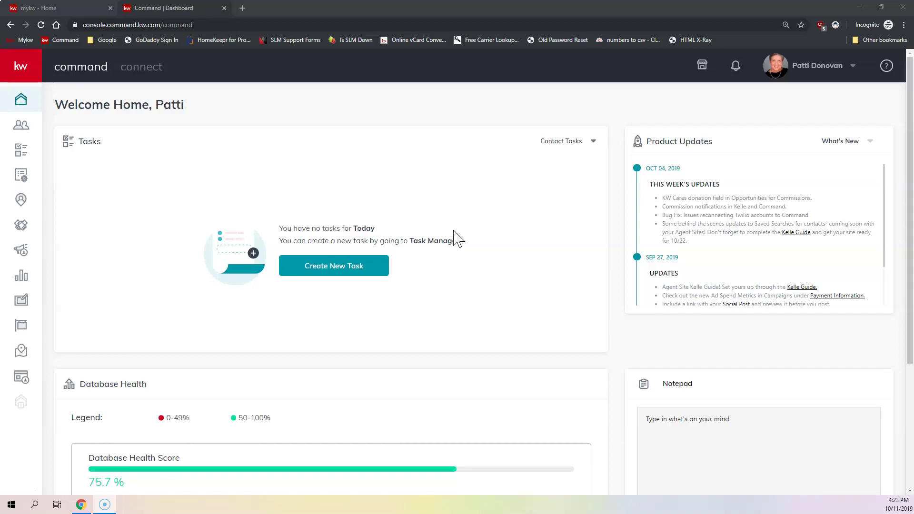
- Open the documents of the under-contract listing opportunity from the list of all opportunities
click(24, 229)
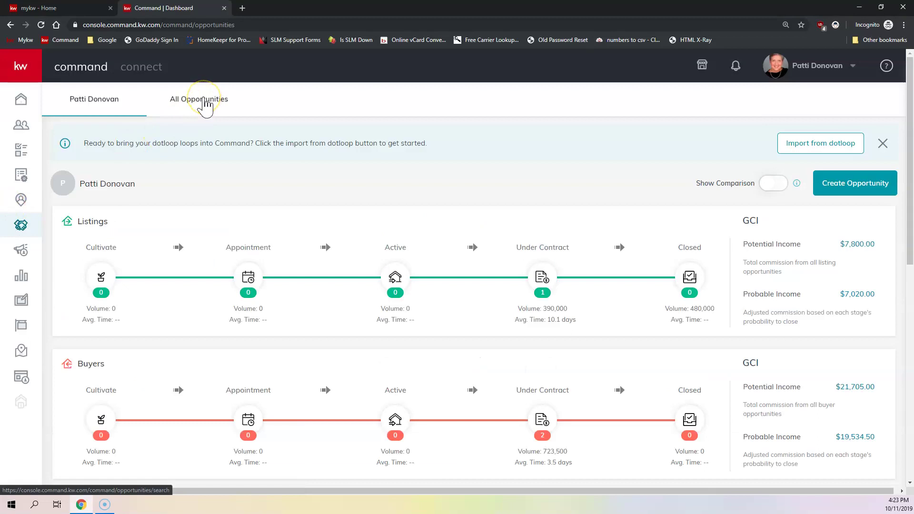
click(205, 101)
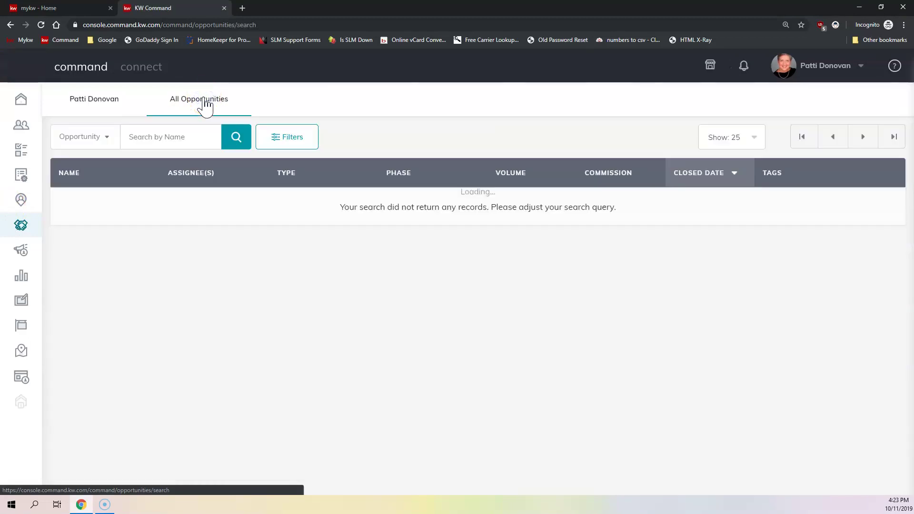
click(90, 262)
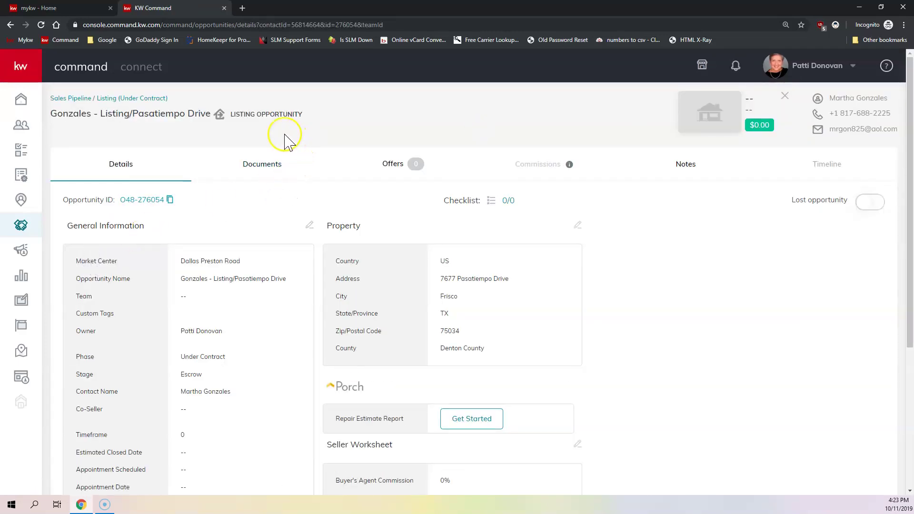
click(261, 166)
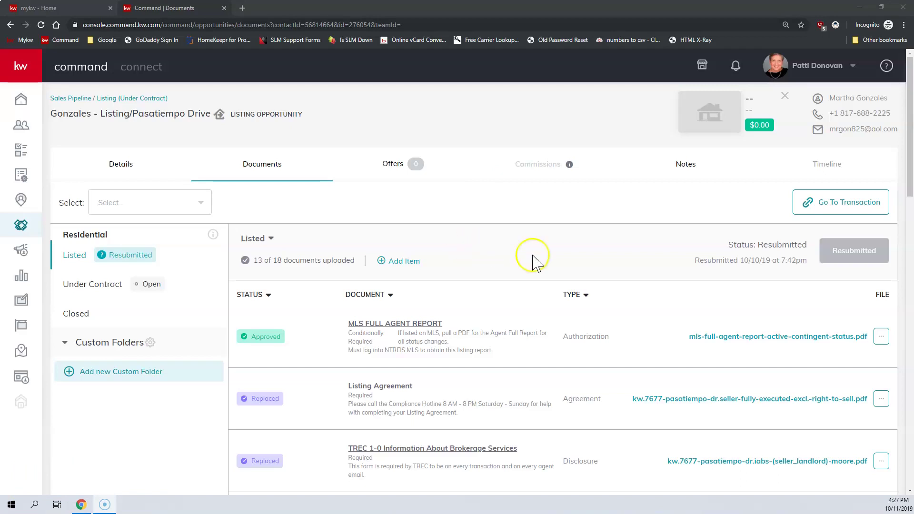
- Open the Listing Agreement's PDF and examine the signature block on its last page
click(352, 386)
drag(352, 386, 415, 384)
click(418, 388)
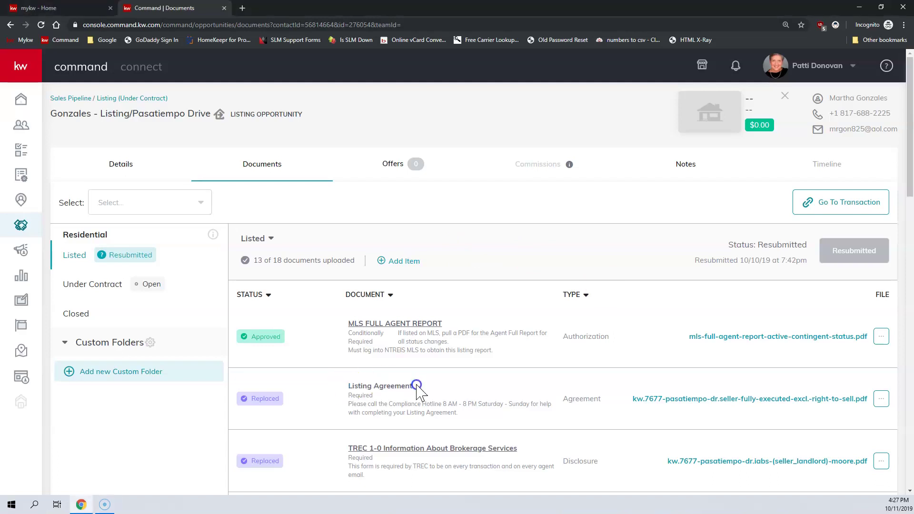
click(730, 399)
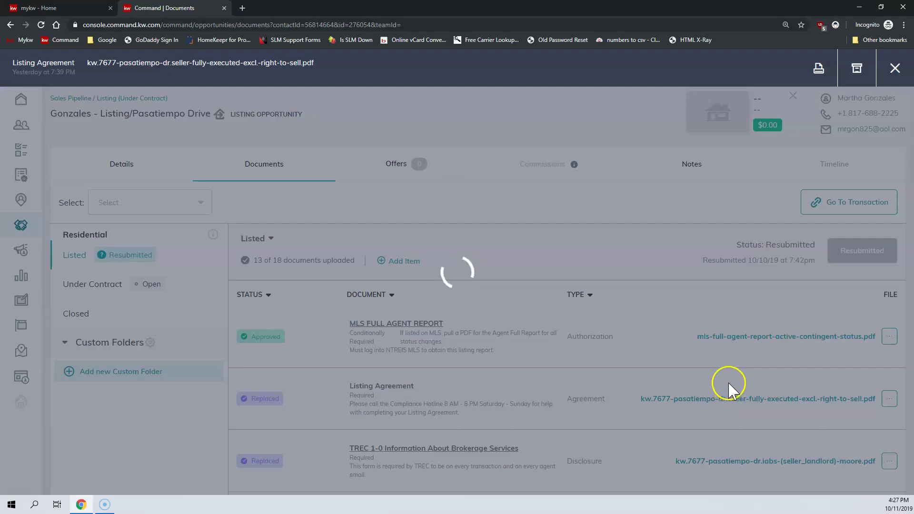
scroll(470, 215, down, 20)
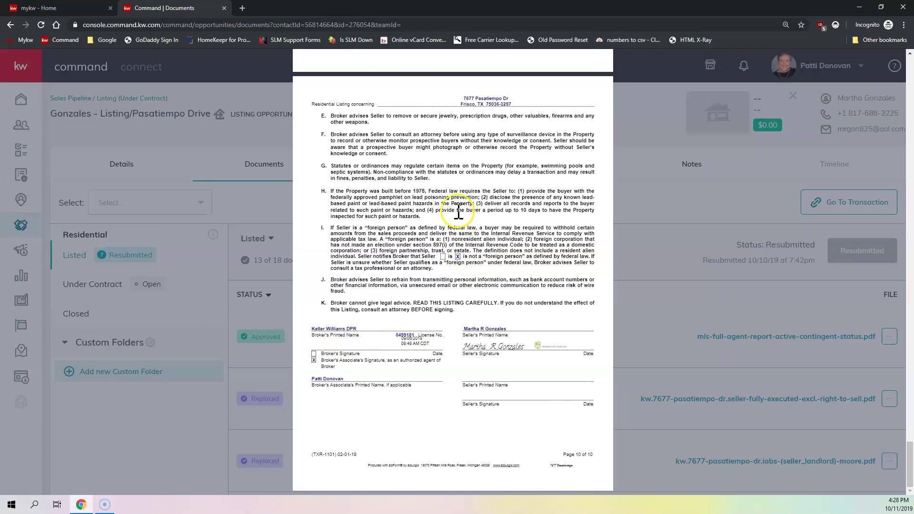
scroll(461, 224, up, 20)
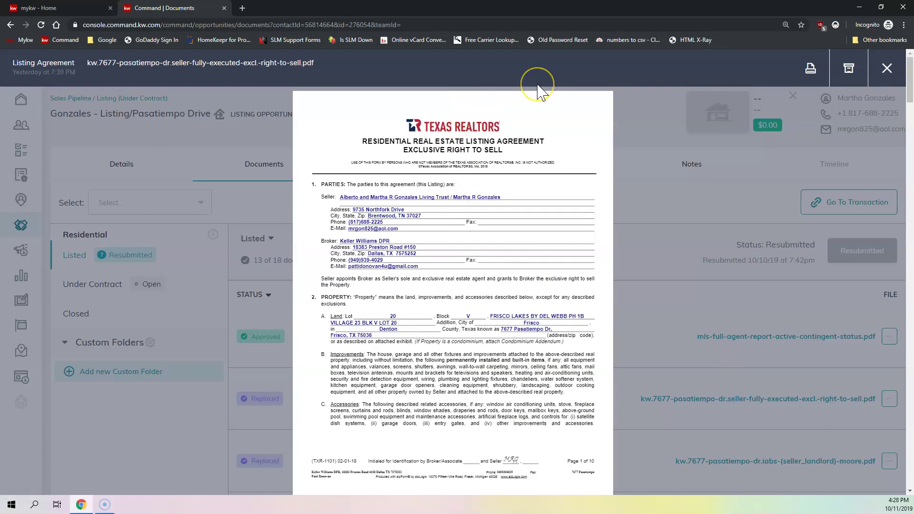
- Print all pages of the listing agreement to a PDF in the Downloads folder, named "listing agreement reprint"
click(810, 68)
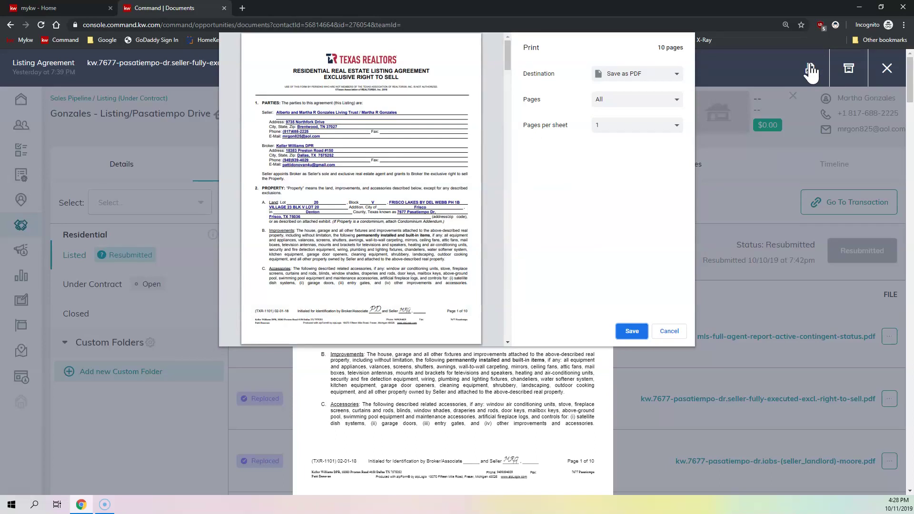
click(627, 76)
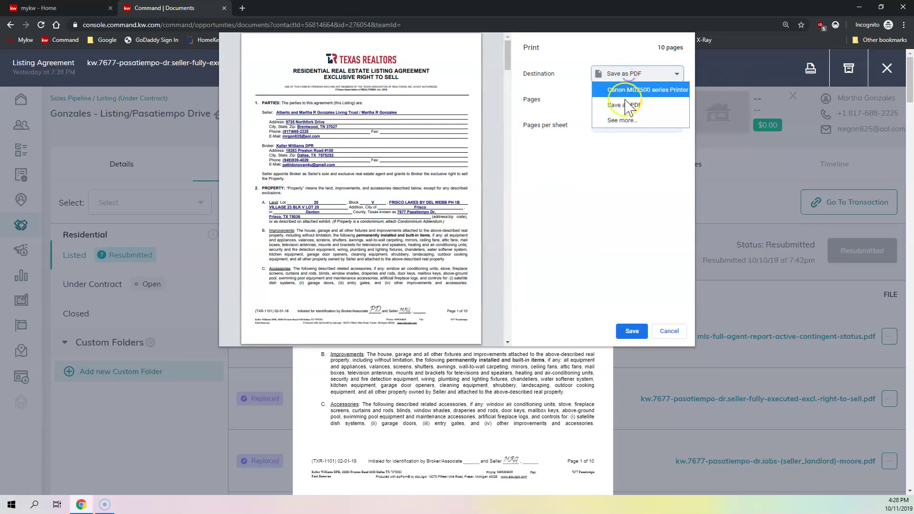
click(619, 119)
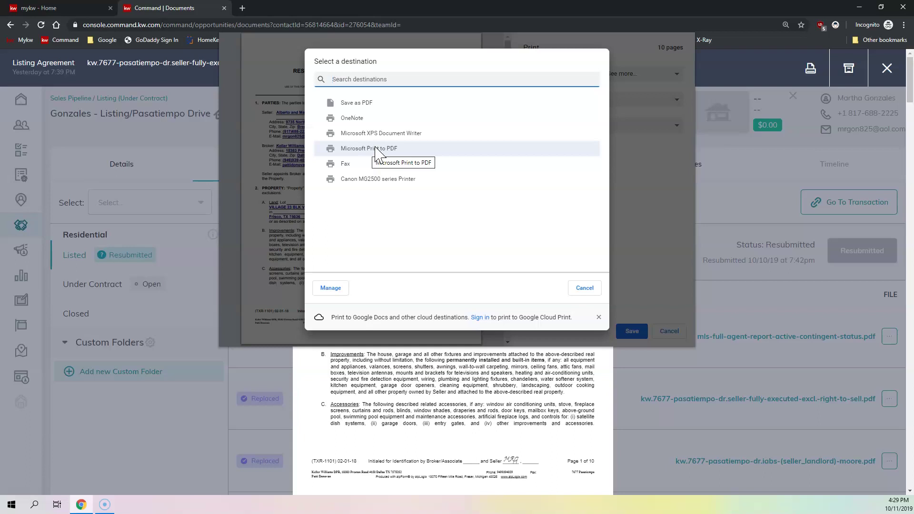
click(353, 103)
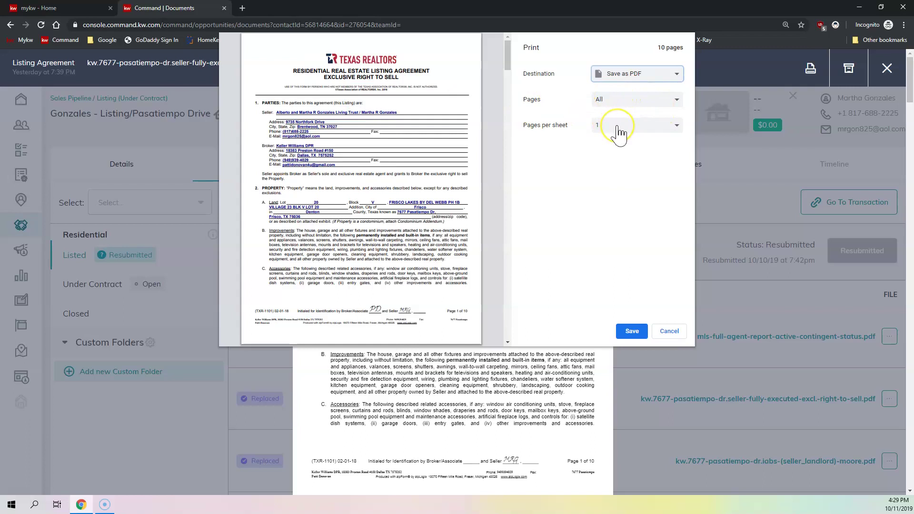
click(631, 332)
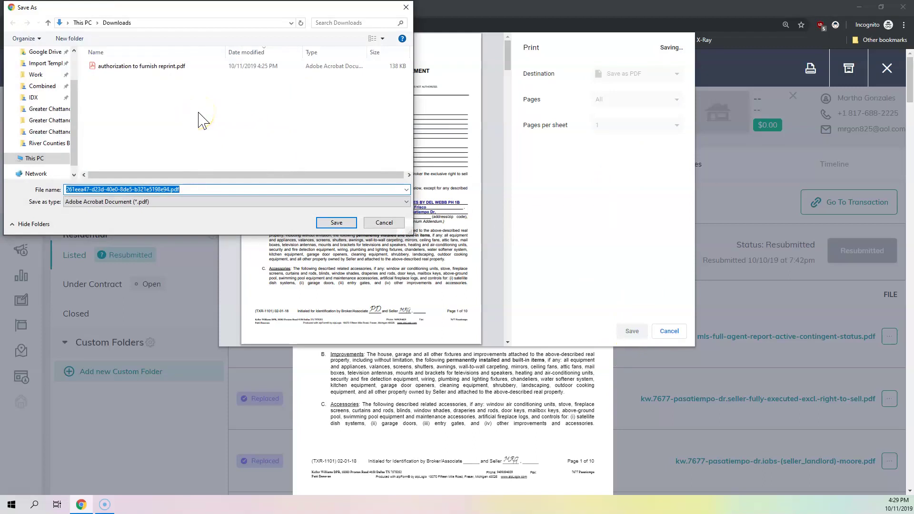
text(listin)
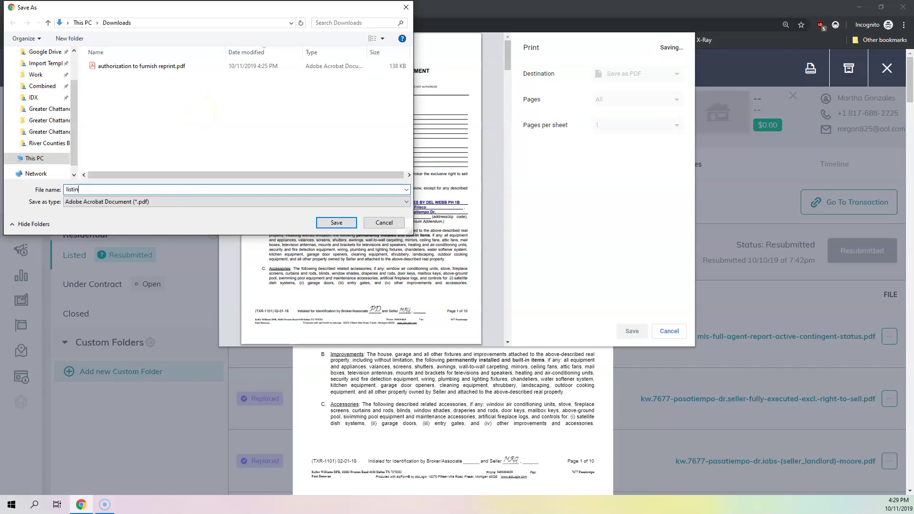
text(g agreement reprint)
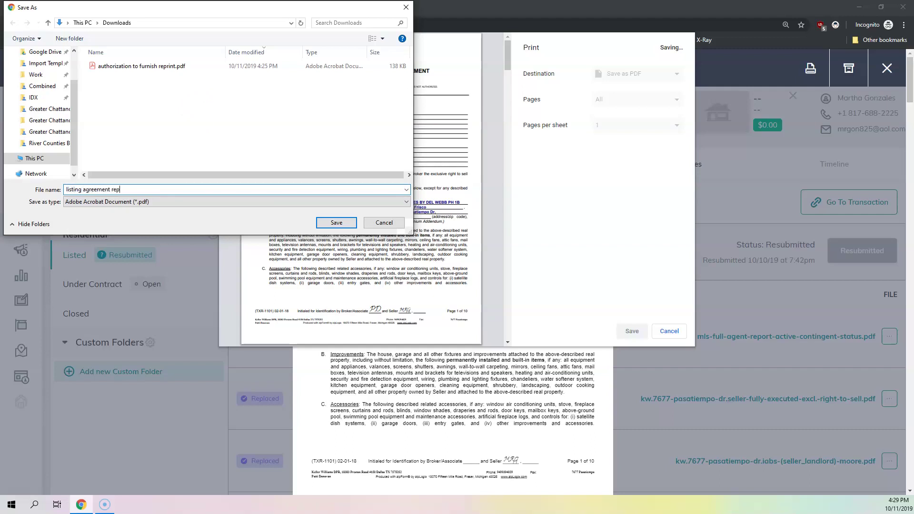
click(325, 223)
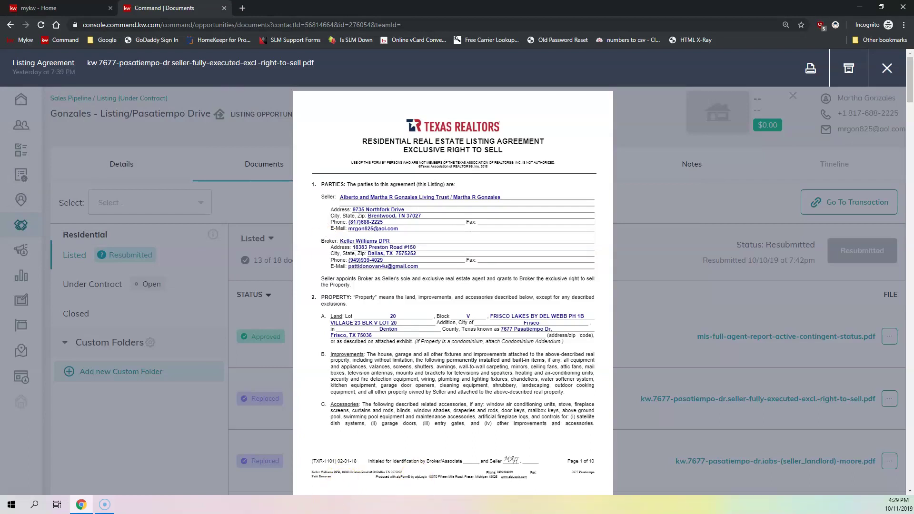
- View the reprinted PDF in the Downloads folder in File Explorer, and close the Listing Agreement preview in the browser
drag(495, 513, 468, 98)
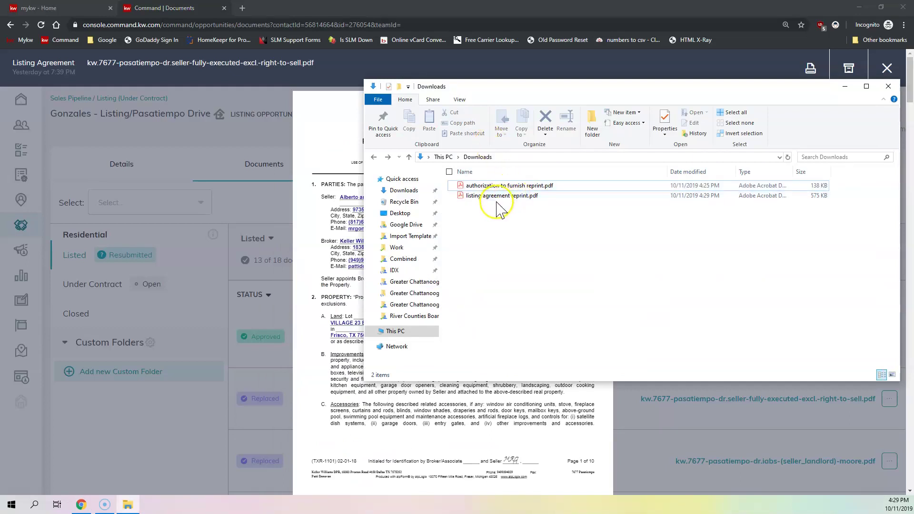
drag(588, 91, 570, 125)
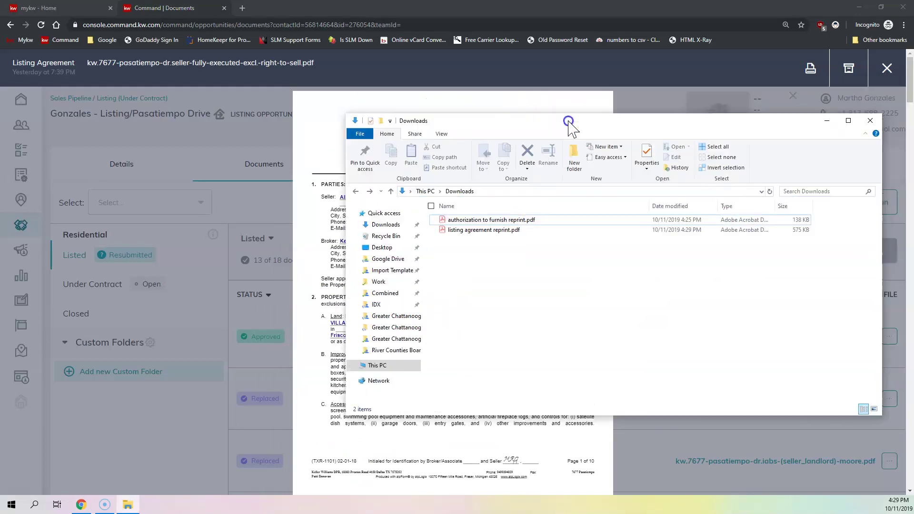
click(887, 68)
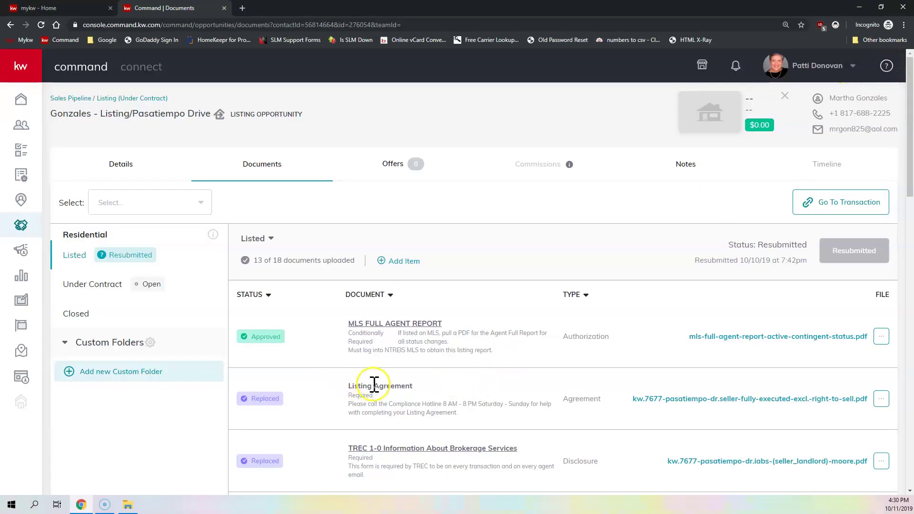
- Replace the Listing Agreement document with "listing agreement reprint.pdf", giving the comment "Agent signature was not showing previously"
click(883, 398)
click(833, 419)
click(359, 265)
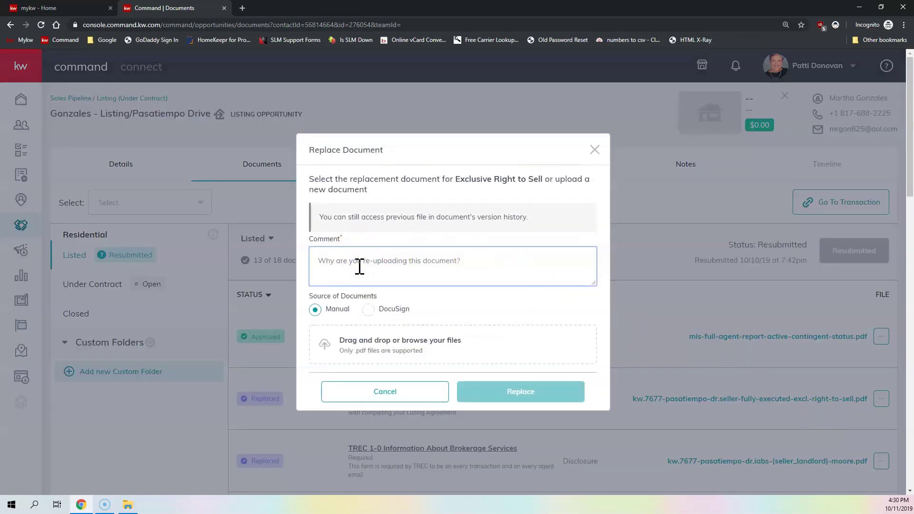
text(Ag)
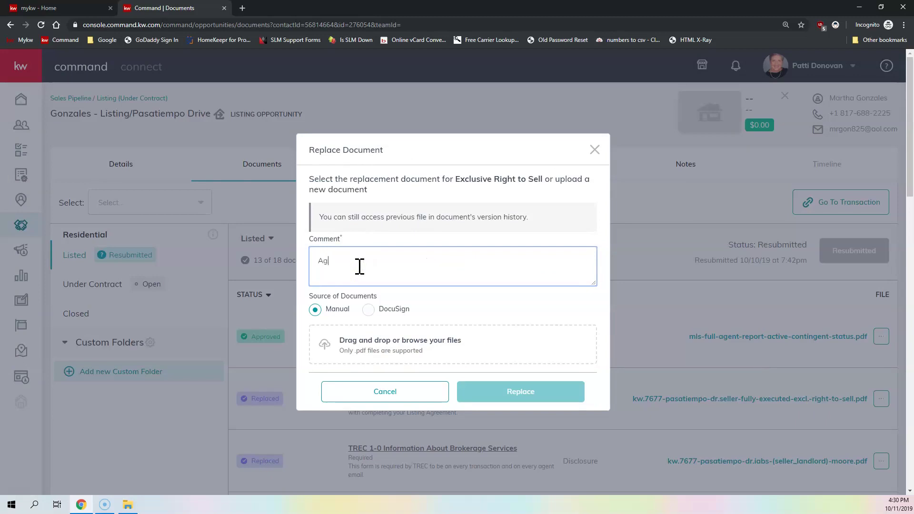
text(ent signature was not showing previously)
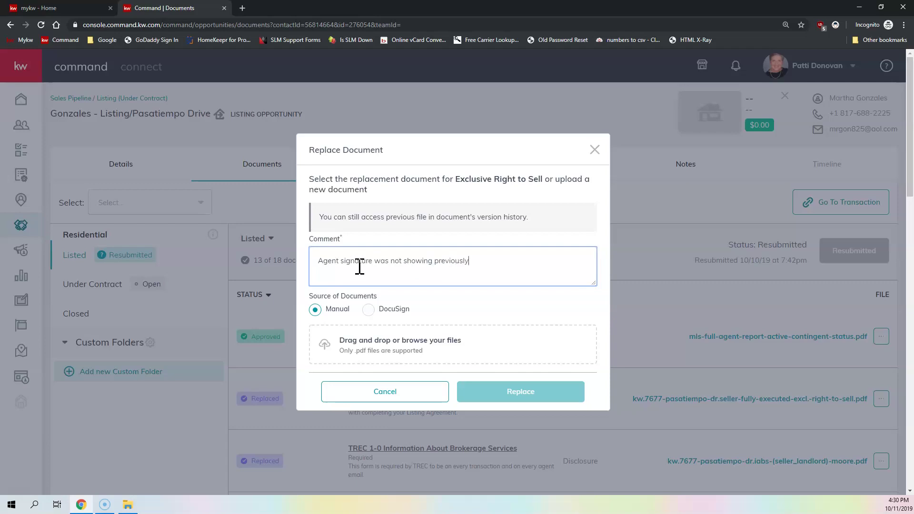
click(402, 353)
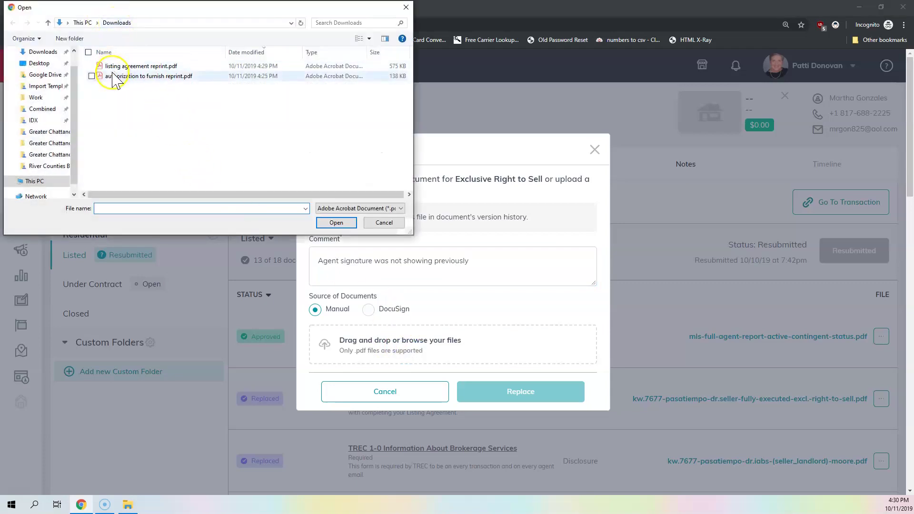
double_click(142, 67)
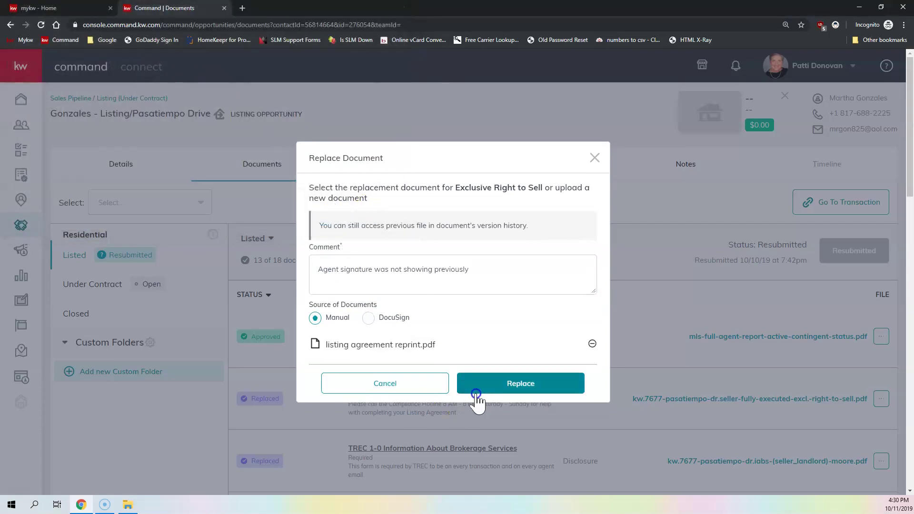
click(505, 388)
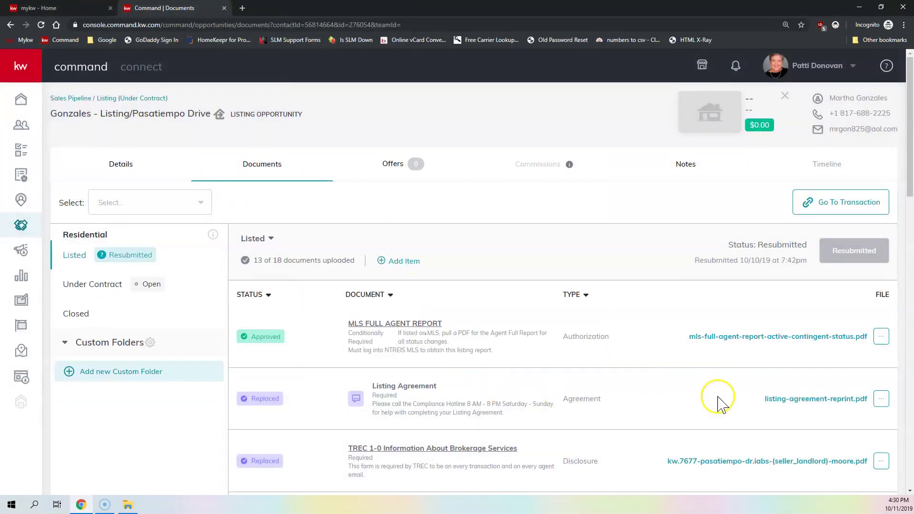
- Open listing-agreement-reprint.pdf and check the agent's signature on the last page
click(794, 403)
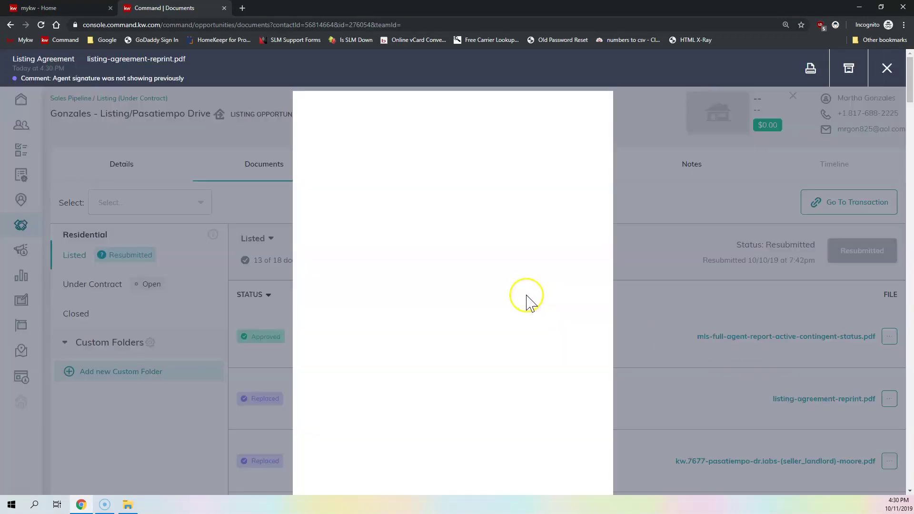
scroll(460, 233, down, 15)
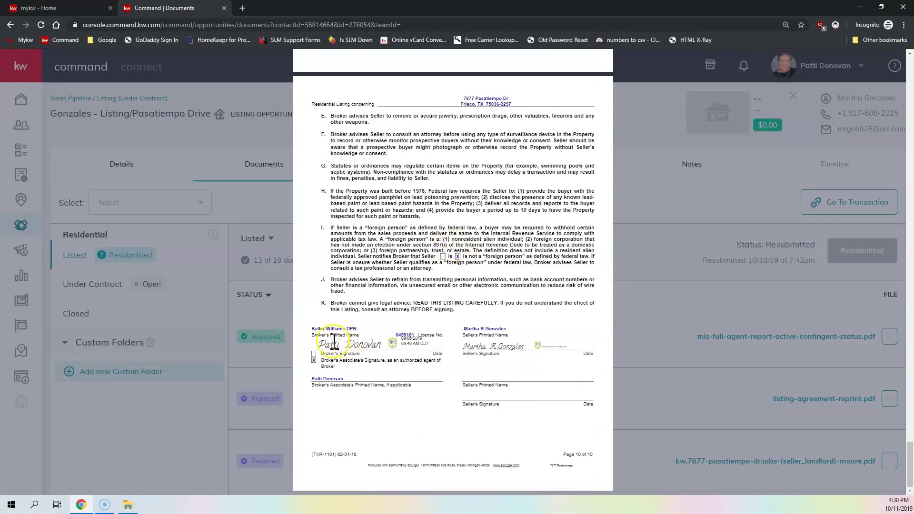
drag(316, 344, 378, 341)
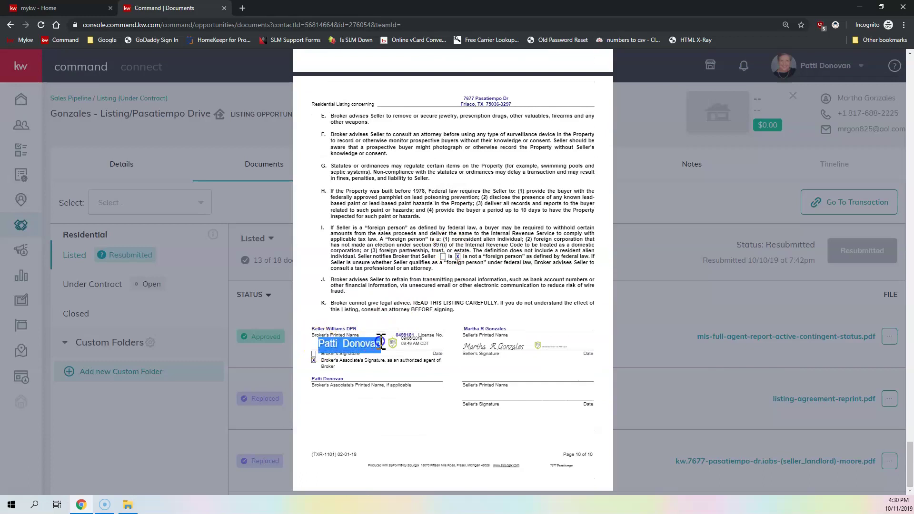
click(378, 341)
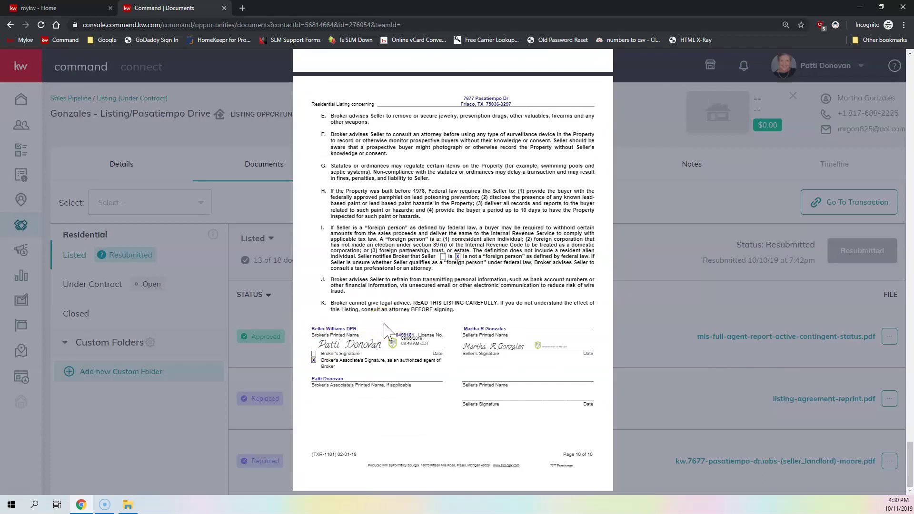